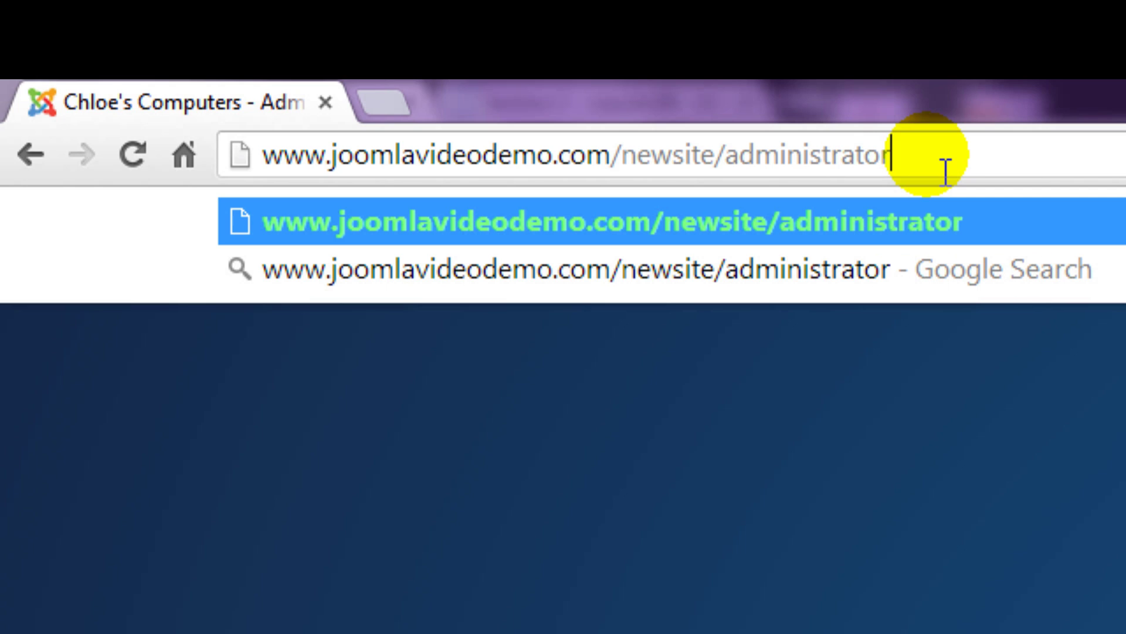
# Step: Load the administrator login page and log in with the account's user name and password
pyautogui.press('Return')
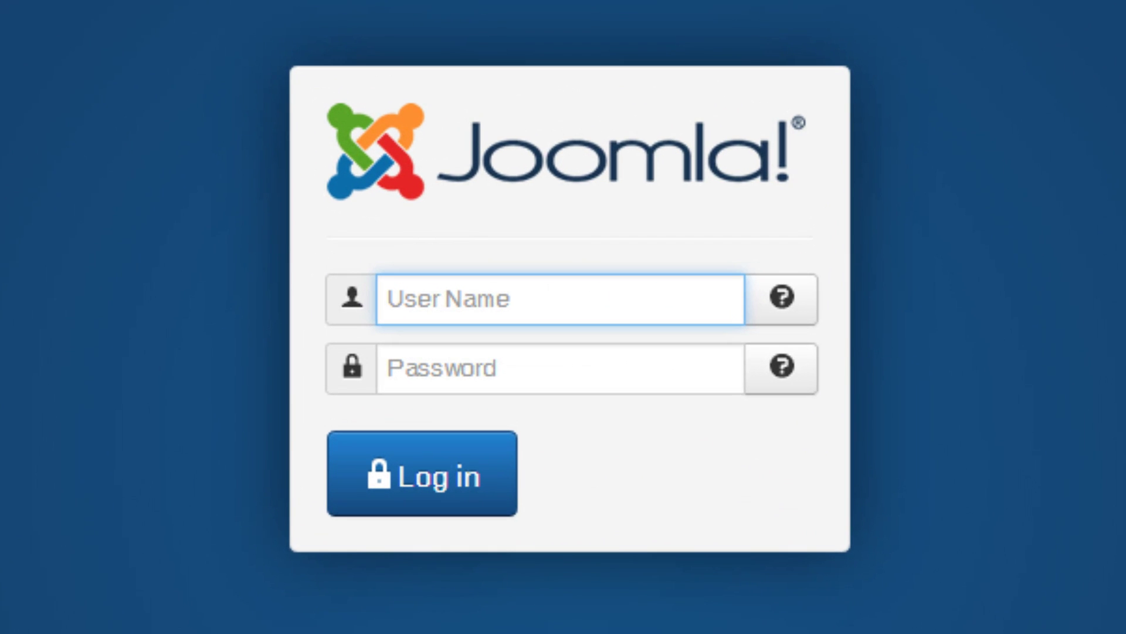
pyautogui.write('ric')
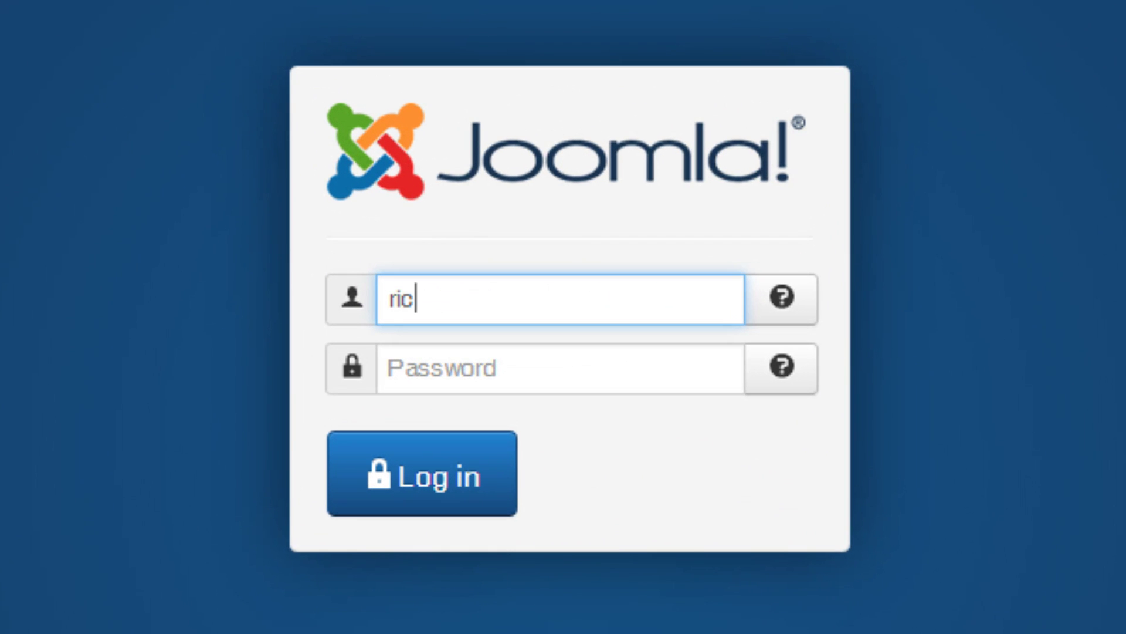
pyautogui.write('hard.pearce')
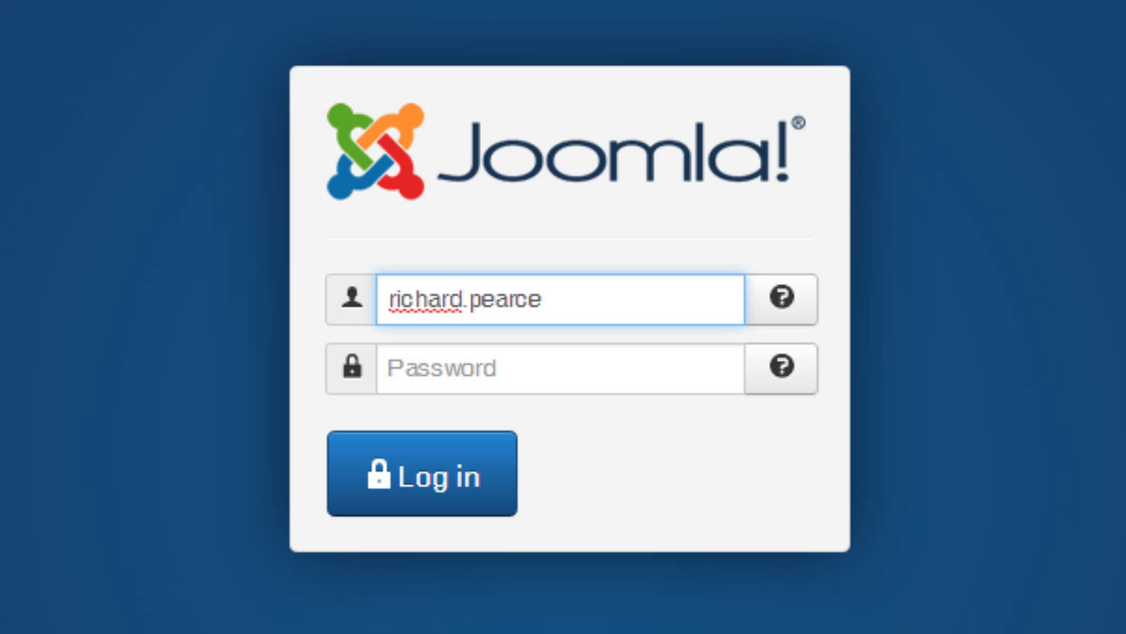
pyautogui.press('Tab')
pyautogui.write('••••••')
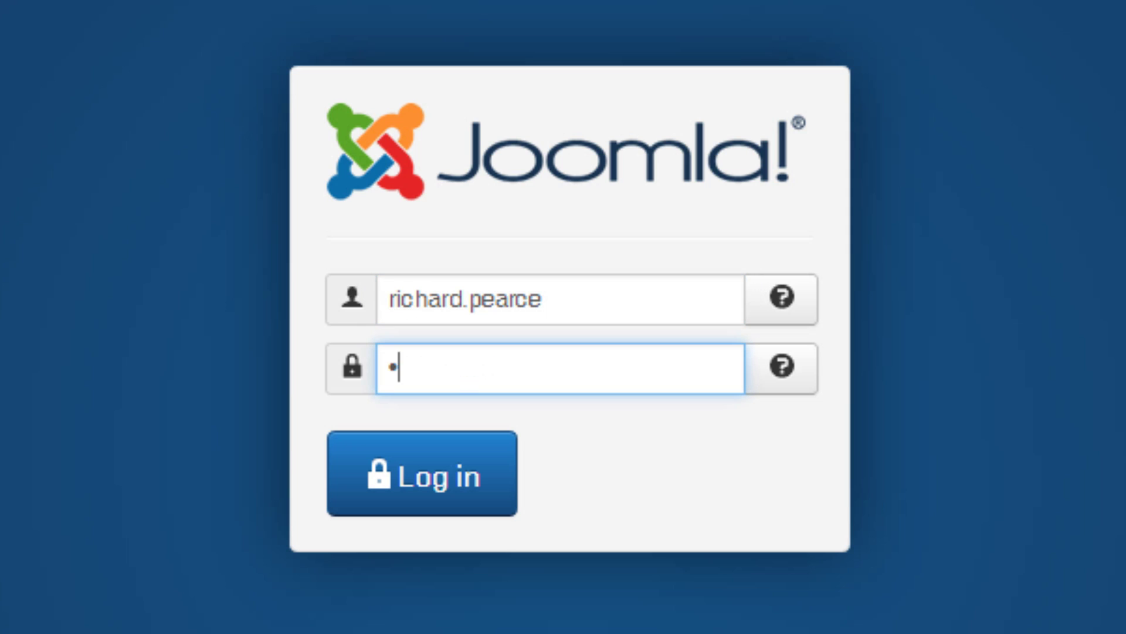
pyautogui.write('•••')
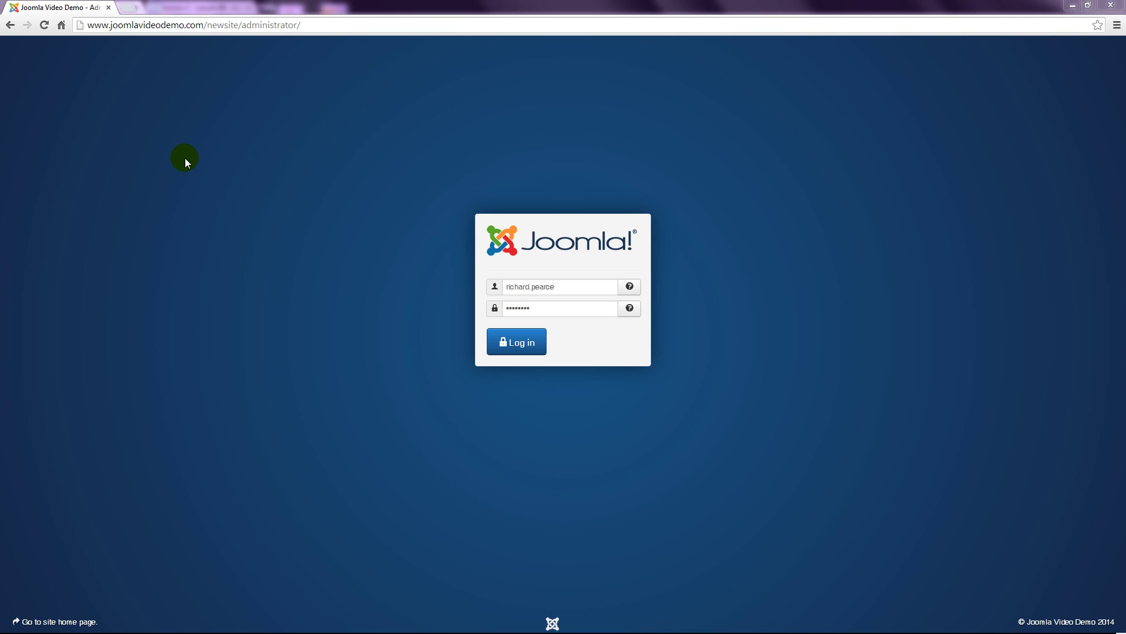
pyautogui.click(516, 341)
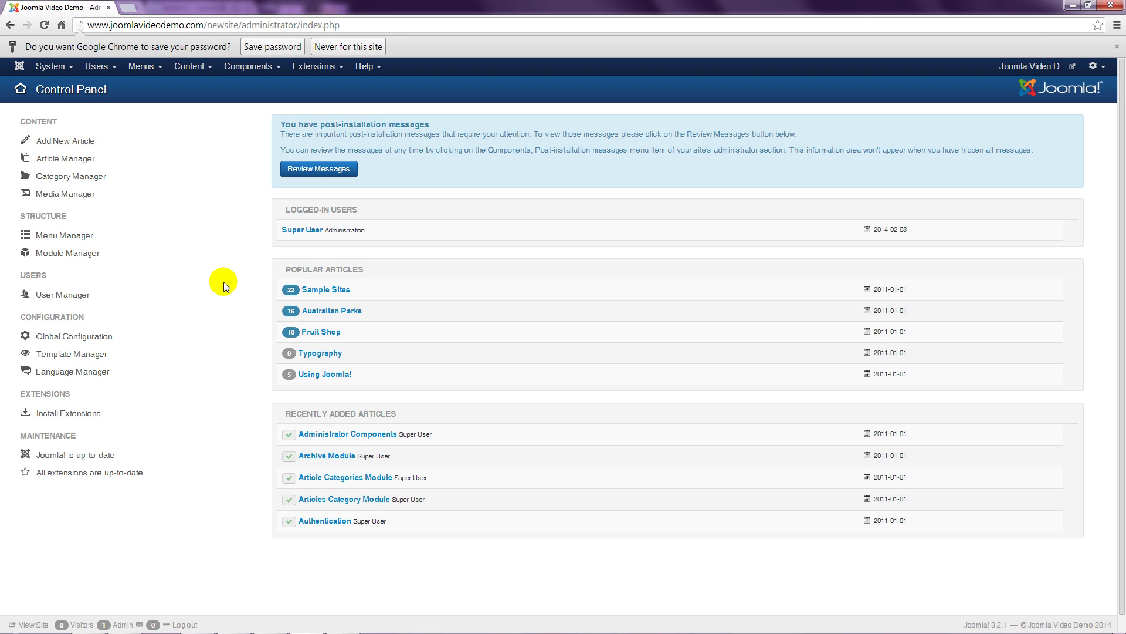
# Step: Open Review Messages from the Control Panel's post-installation notice
pyautogui.click(319, 169)
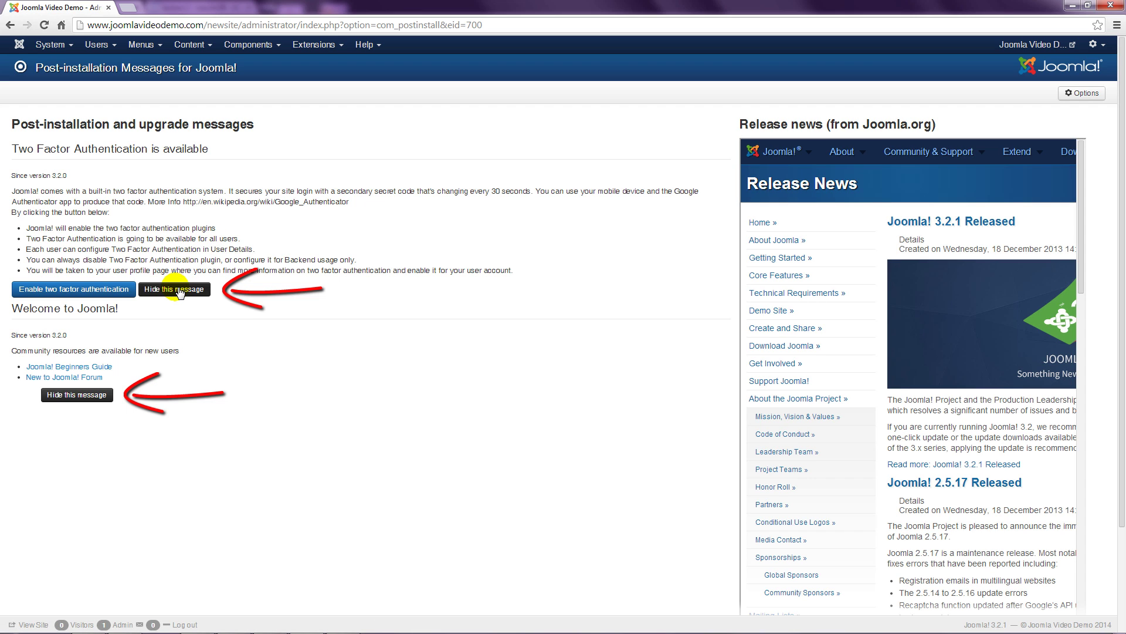
# Step: Hide the Two Factor Authentication and Welcome to Joomla! post-installation messages
pyautogui.click(175, 289)
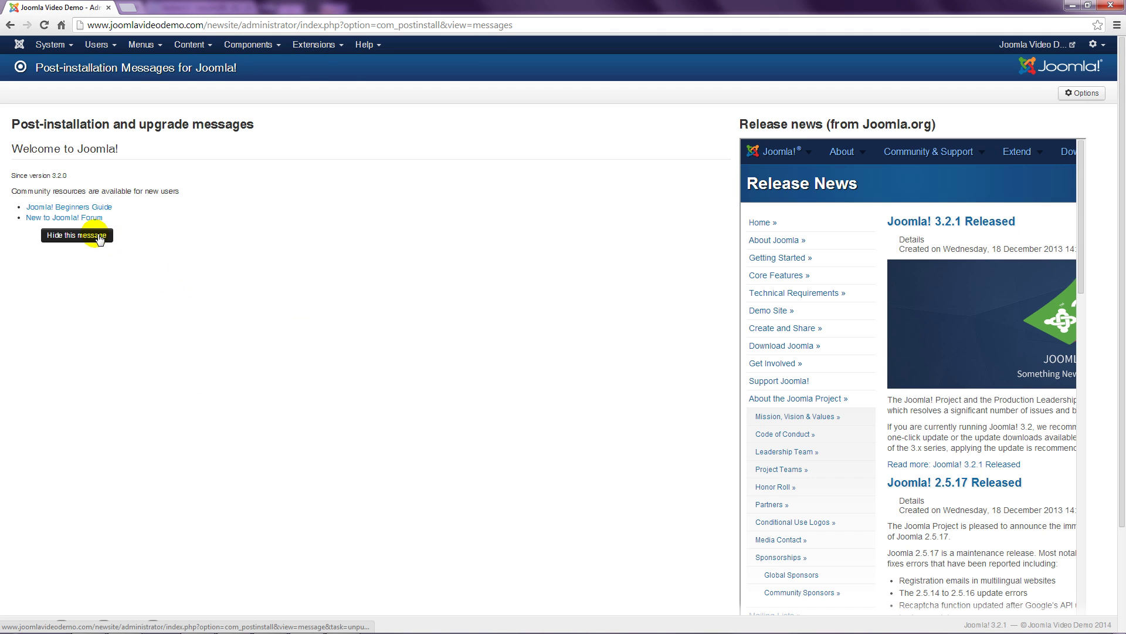
pyautogui.click(98, 237)
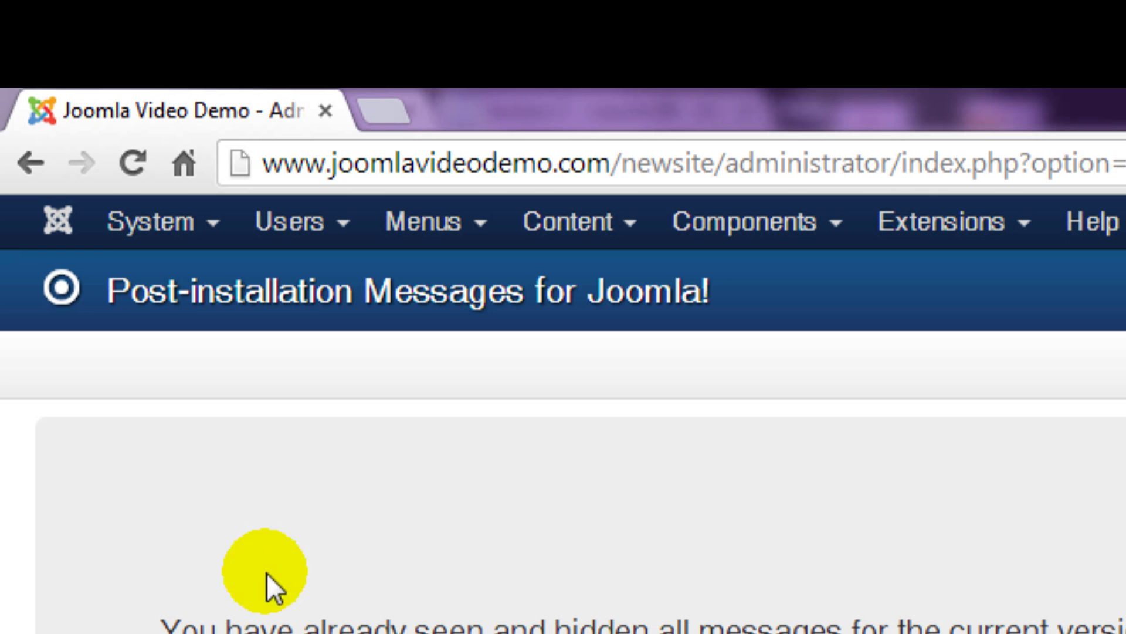
# Step: Return to the Control Panel via the Joomla logo, then bring up the Content menu
pyautogui.click(66, 223)
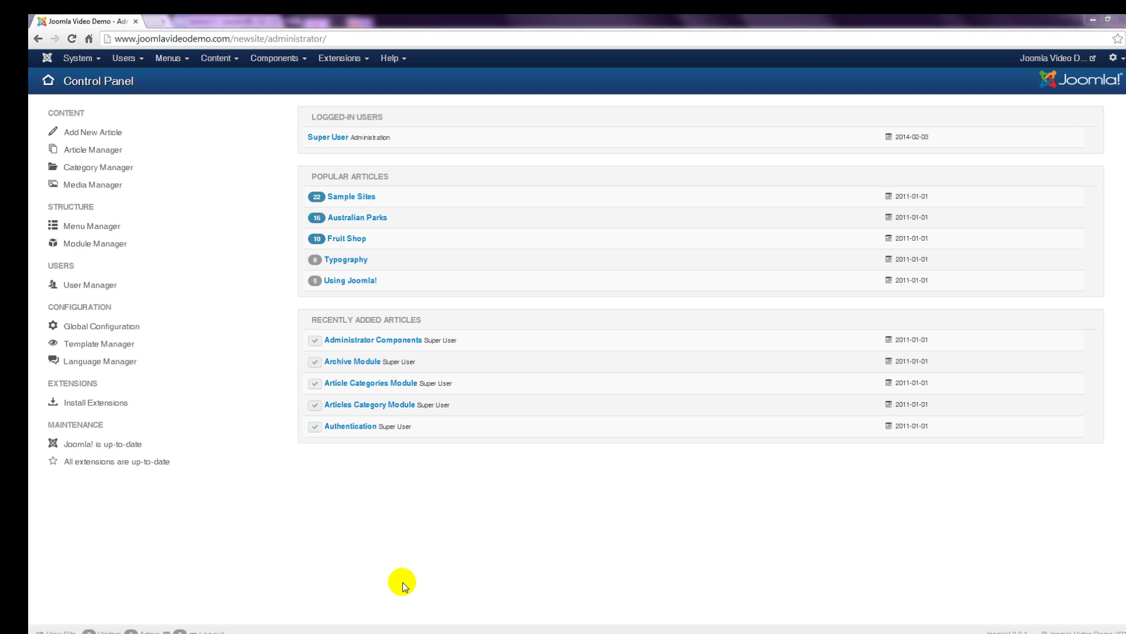
pyautogui.click(217, 58)
# Step: Open Content > Article Manager and scroll through the title-sorted article list
pyautogui.click(227, 77)
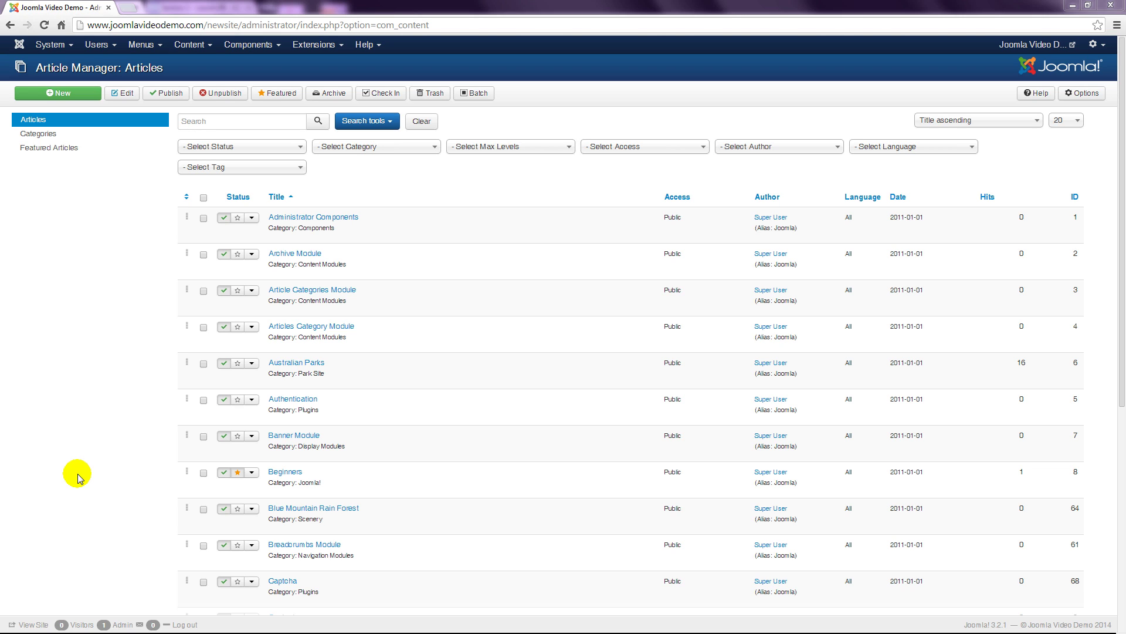
pyautogui.scroll(-7, 81, 470)
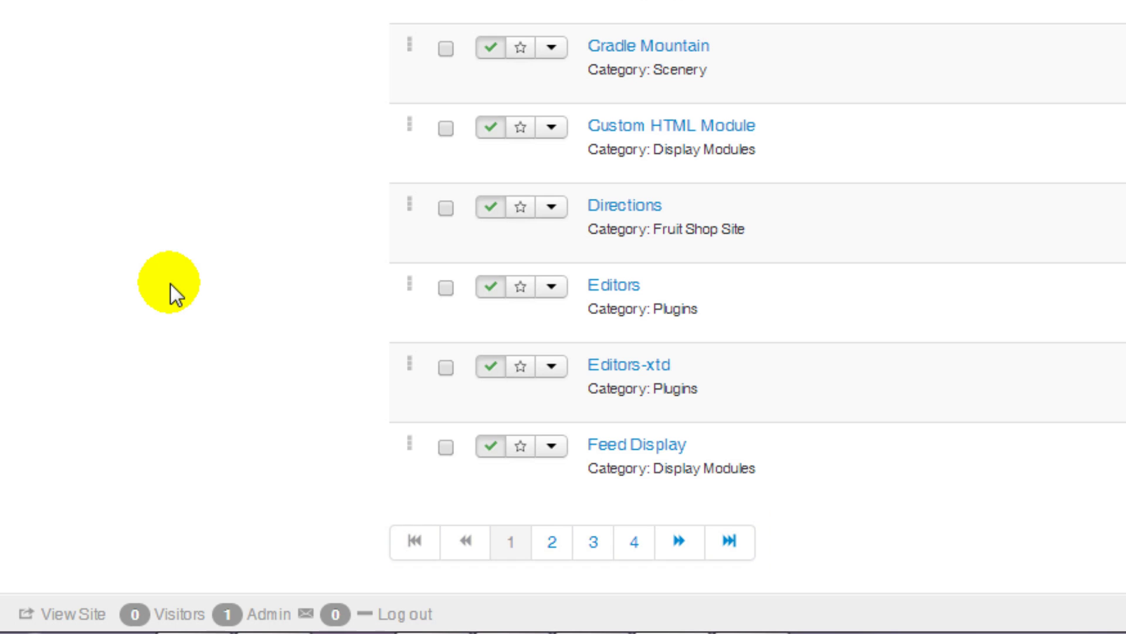
pyautogui.scroll(1, 170, 285)
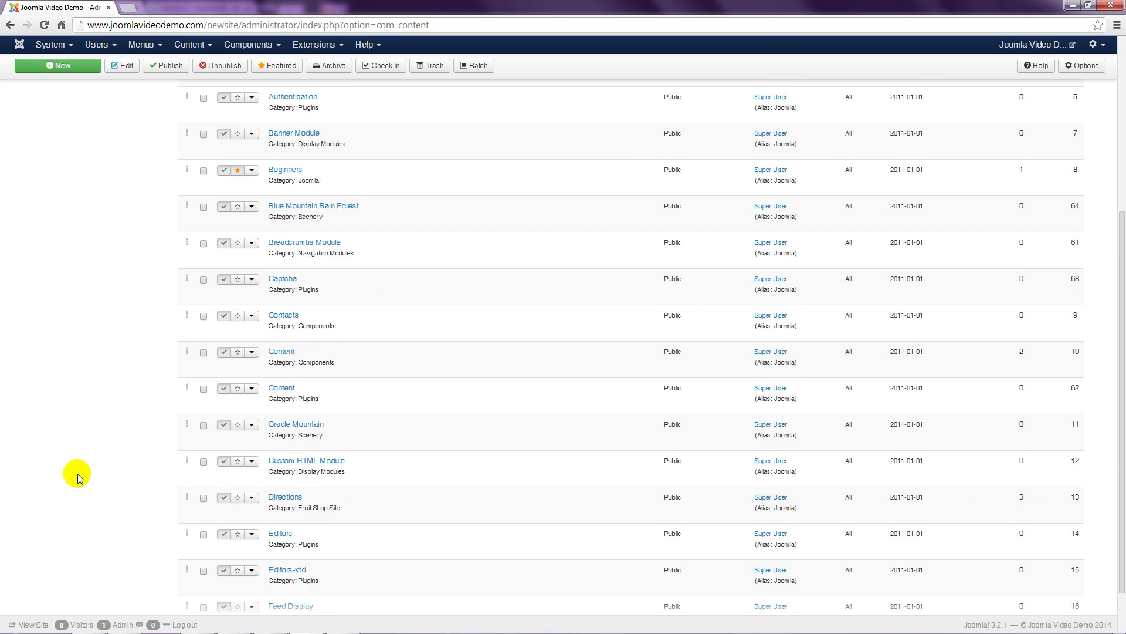
pyautogui.scroll(5, 81, 478)
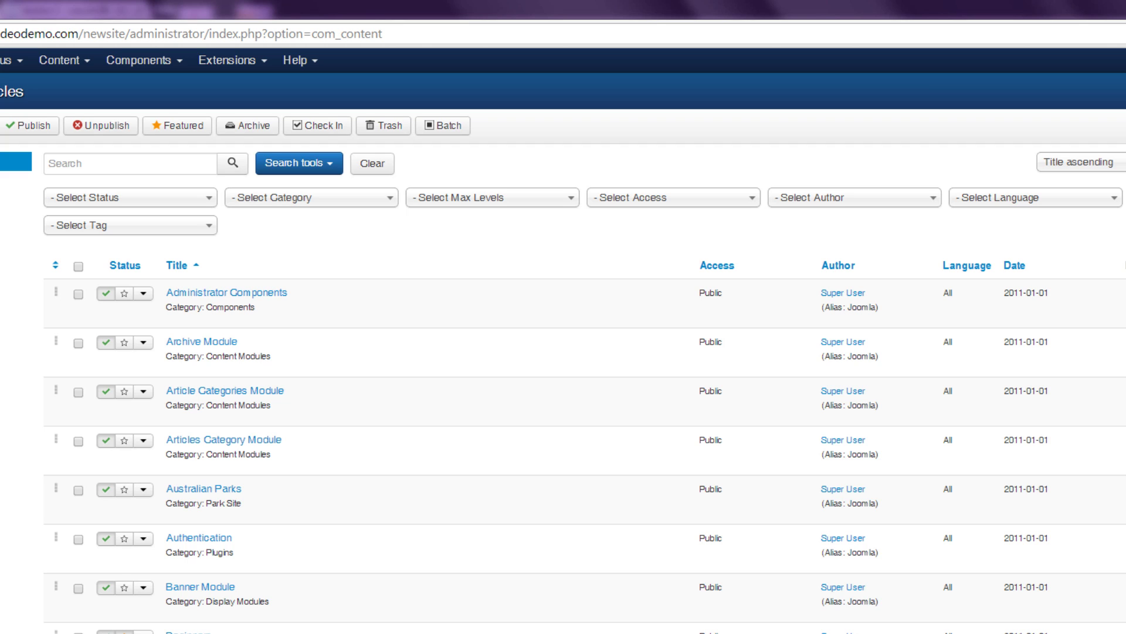
pyautogui.click(246, 292)
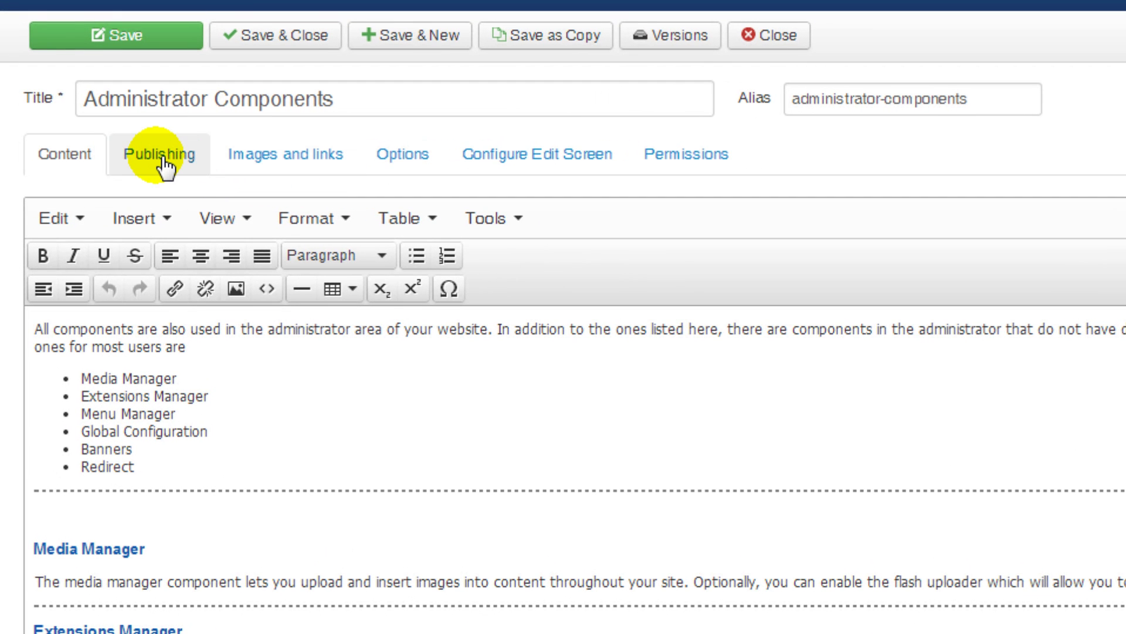
pyautogui.click(163, 158)
pyautogui.click(281, 155)
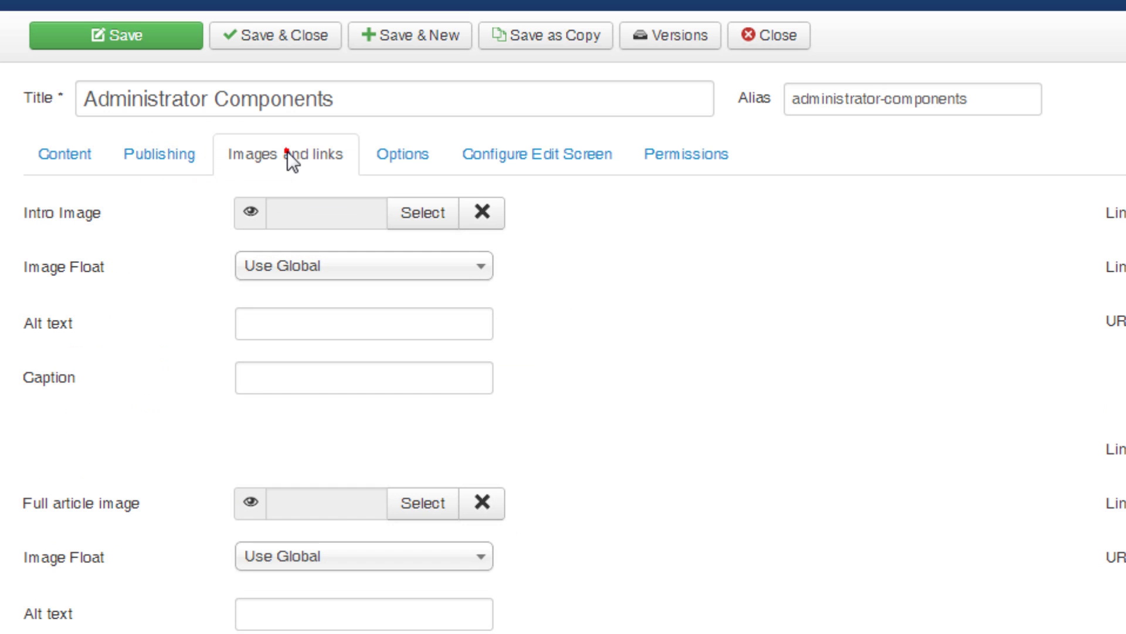
pyautogui.click(395, 154)
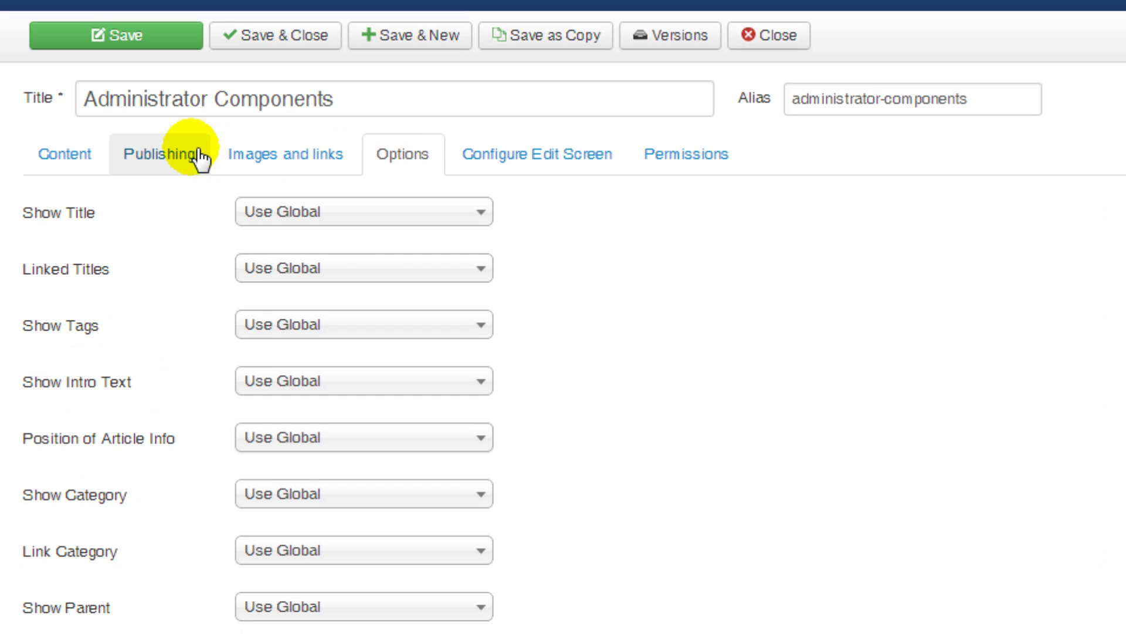
pyautogui.click(167, 162)
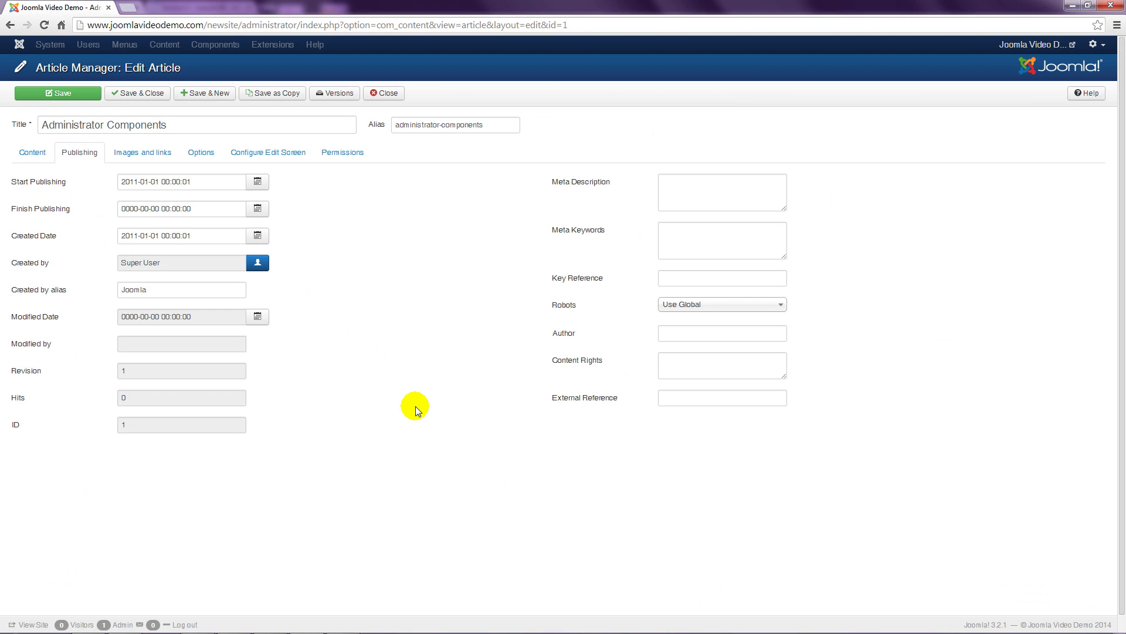
pyautogui.click(384, 93)
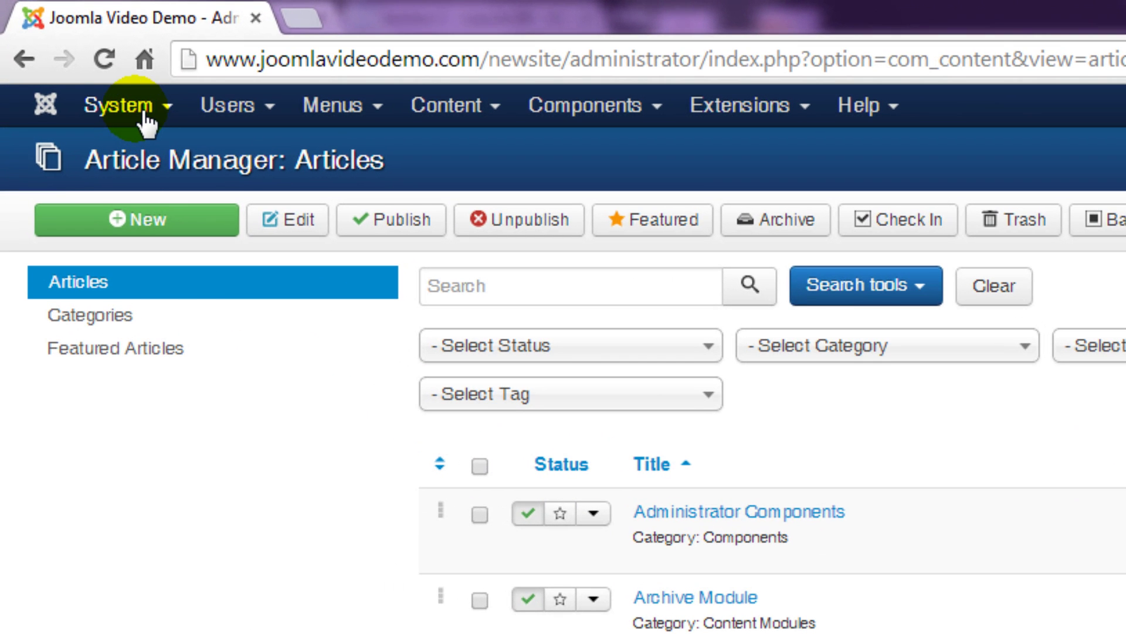
# Step: Go to System > Control Panel, then open System > Global Configuration and cancel out unsaved
pyautogui.click(58, 45)
pyautogui.click(152, 157)
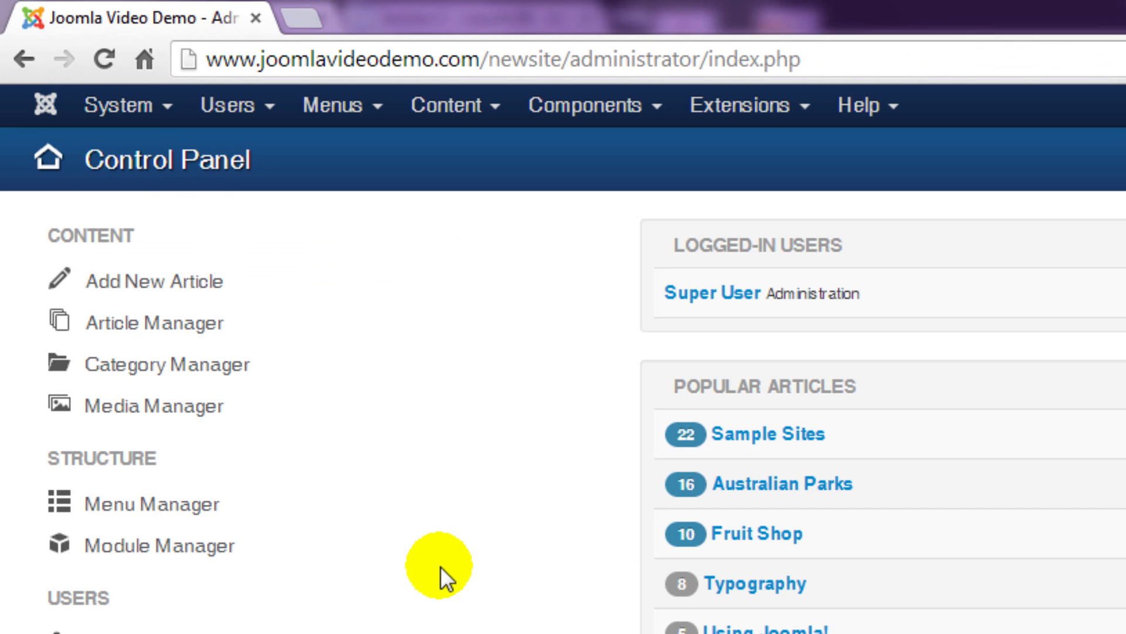
pyautogui.click(149, 113)
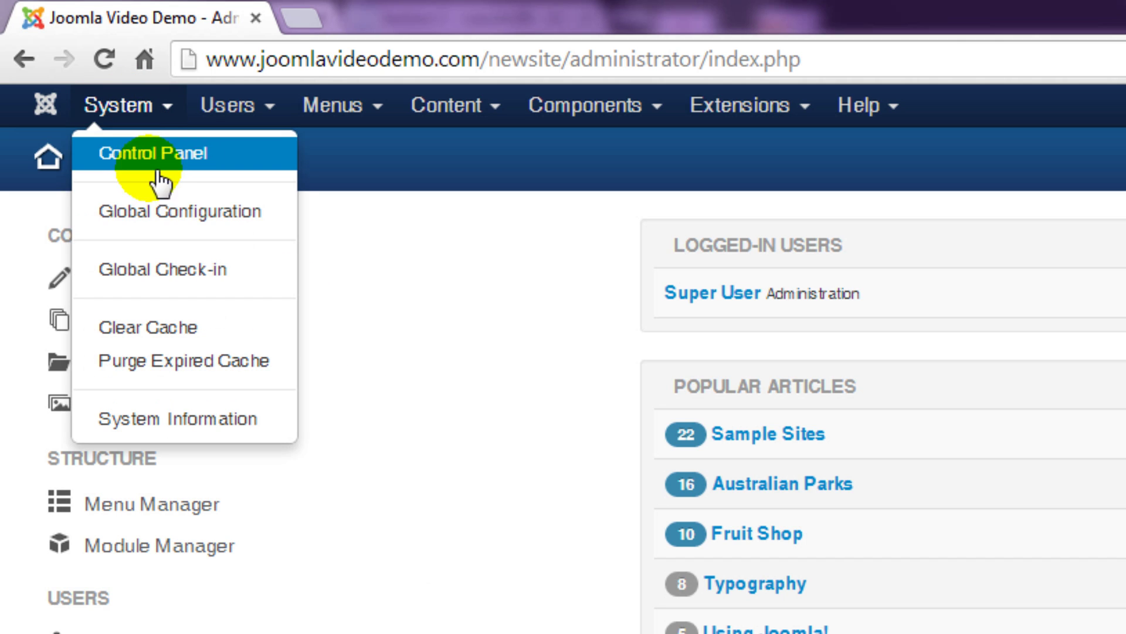
pyautogui.click(157, 211)
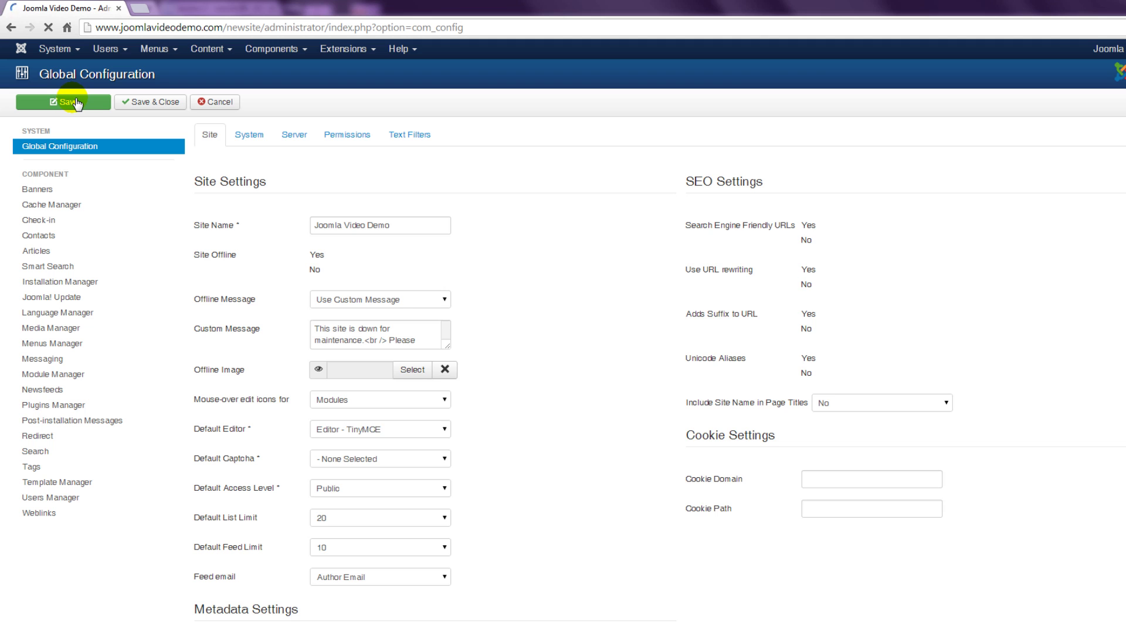
pyautogui.click(221, 102)
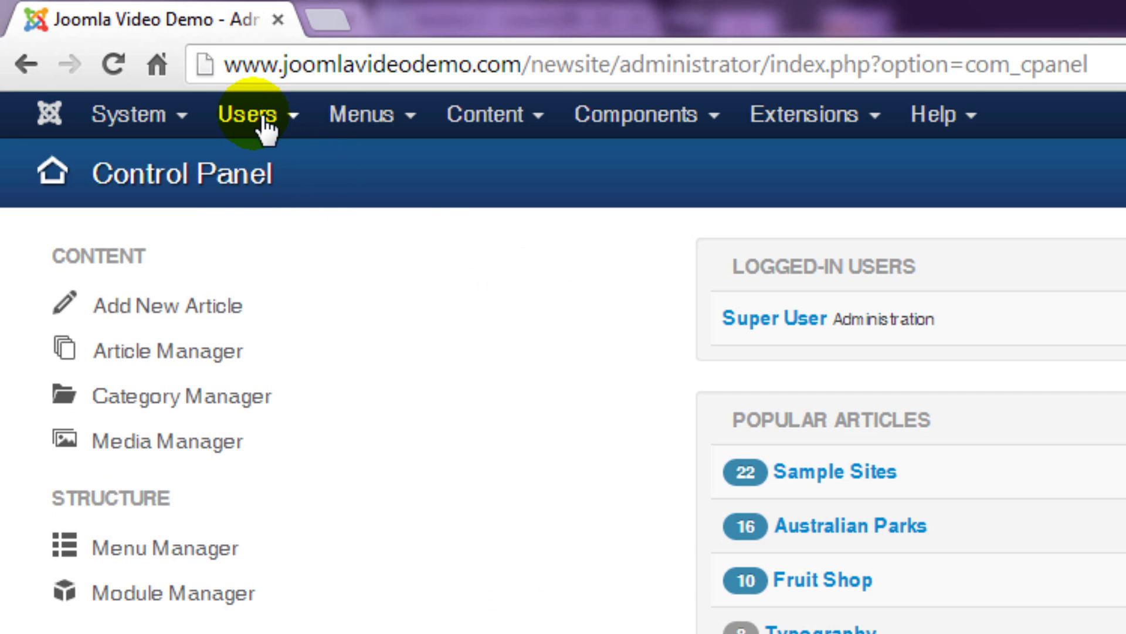
# Step: View the Users menu options, then the Menus list with Main Menu and Fruit Shop
pyautogui.click(261, 117)
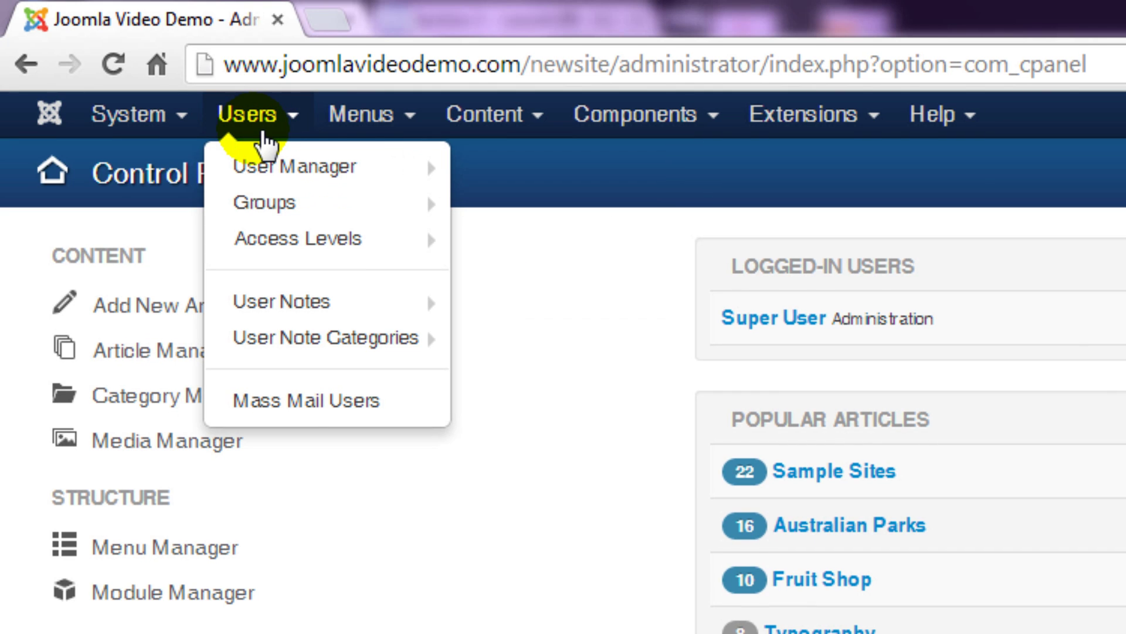
pyautogui.click(371, 120)
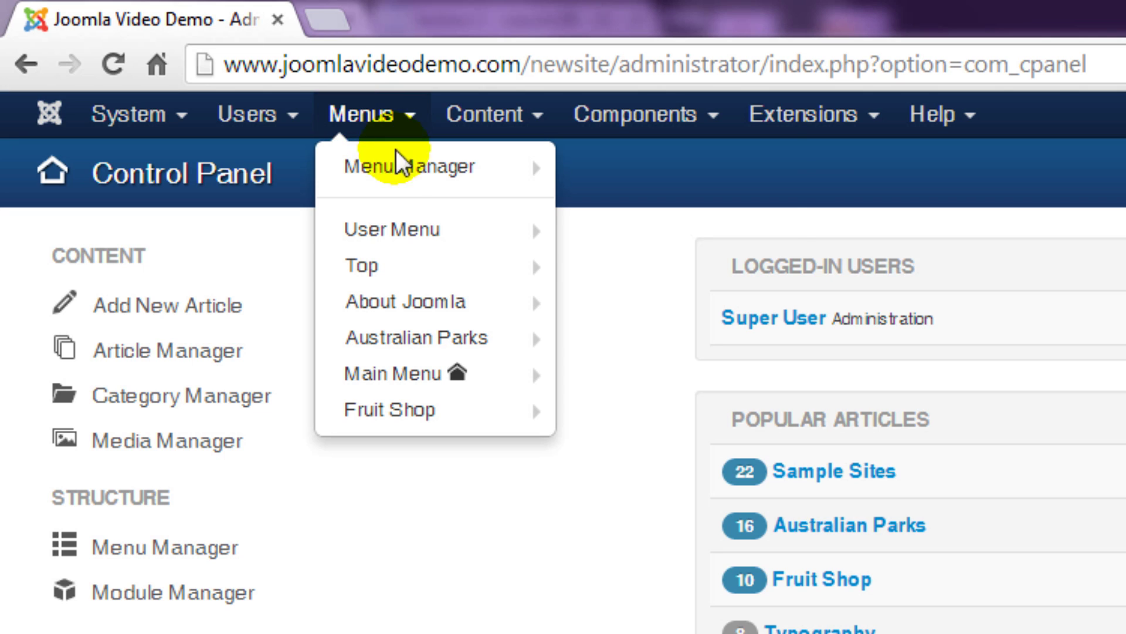
# Step: Browse the Content menu items, then show the Components menu from Banners to Weblinks
pyautogui.moveTo(425, 317)
pyautogui.moveTo(417, 378)
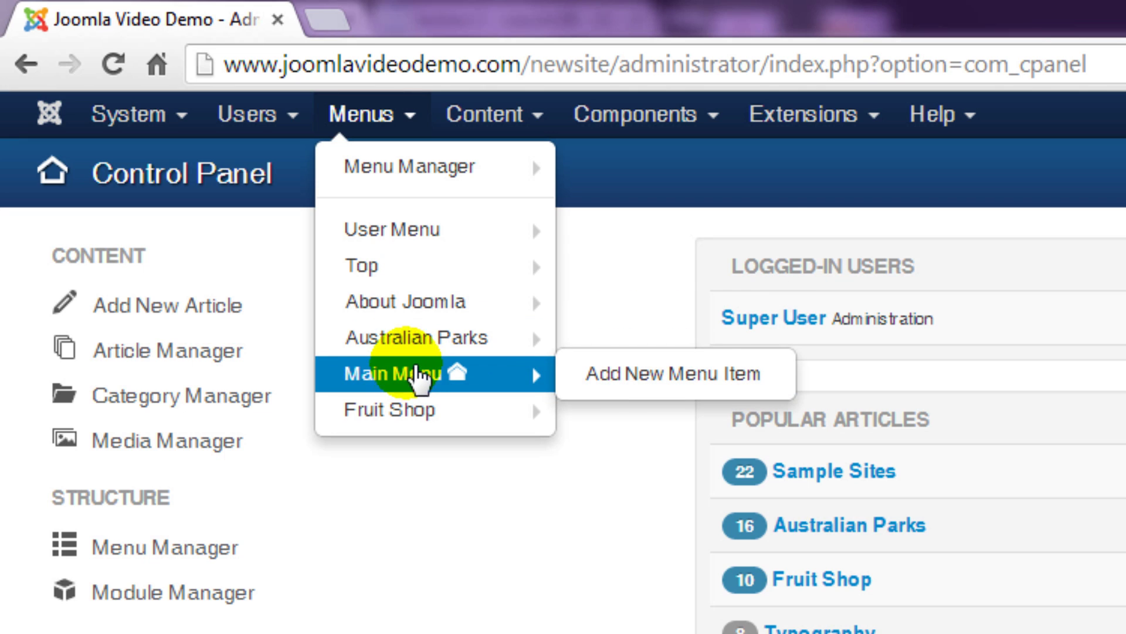
pyautogui.click(508, 117)
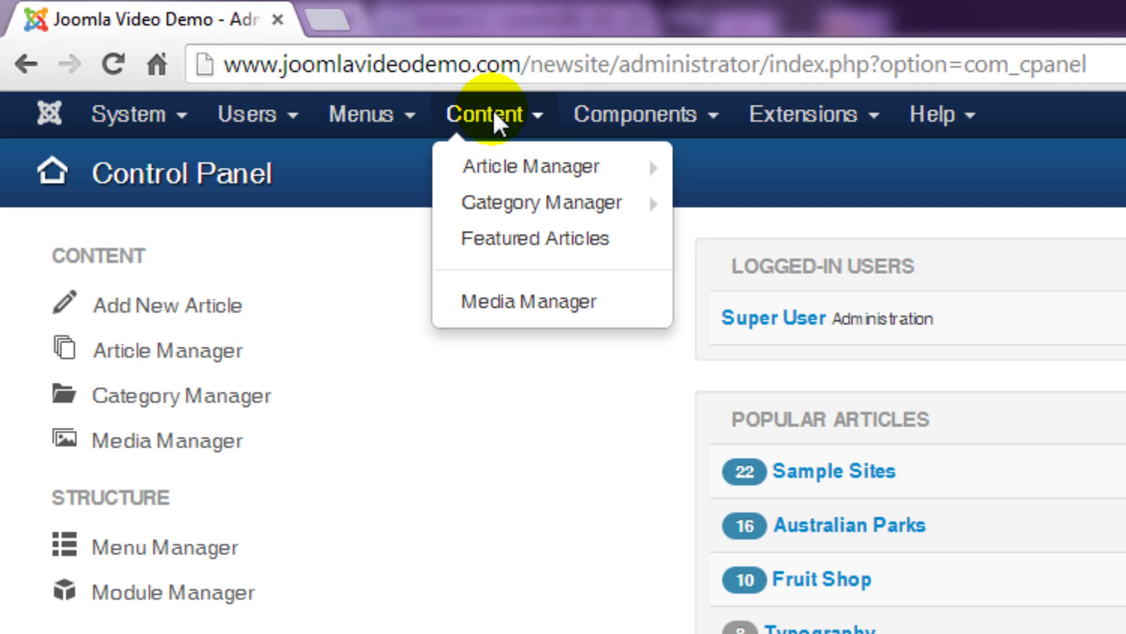
pyautogui.moveTo(540, 215)
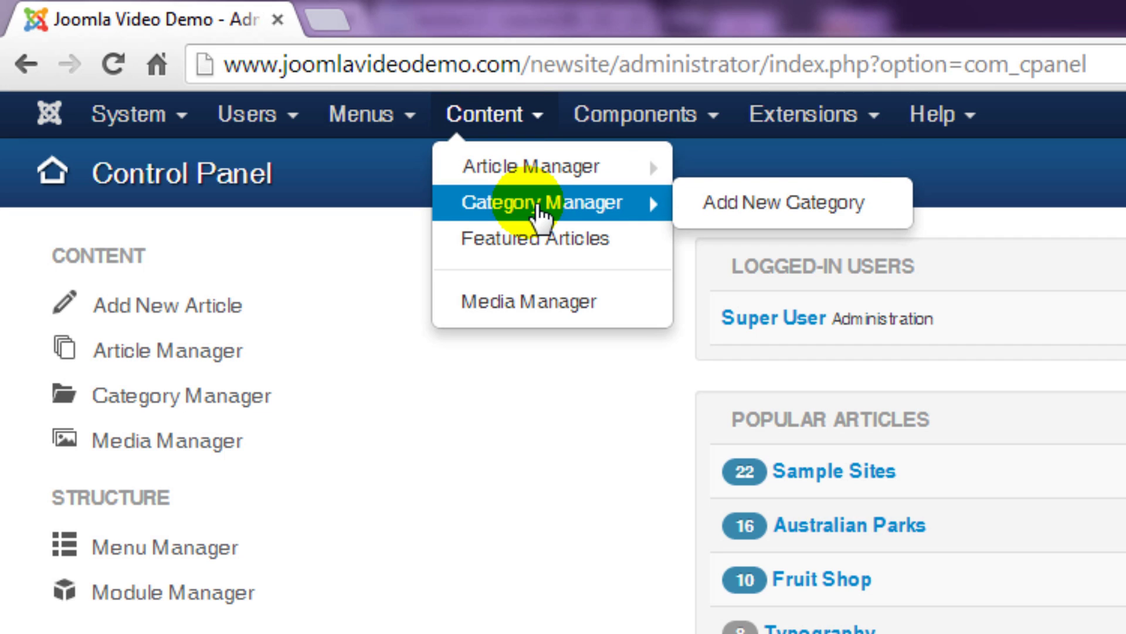
pyautogui.moveTo(548, 179)
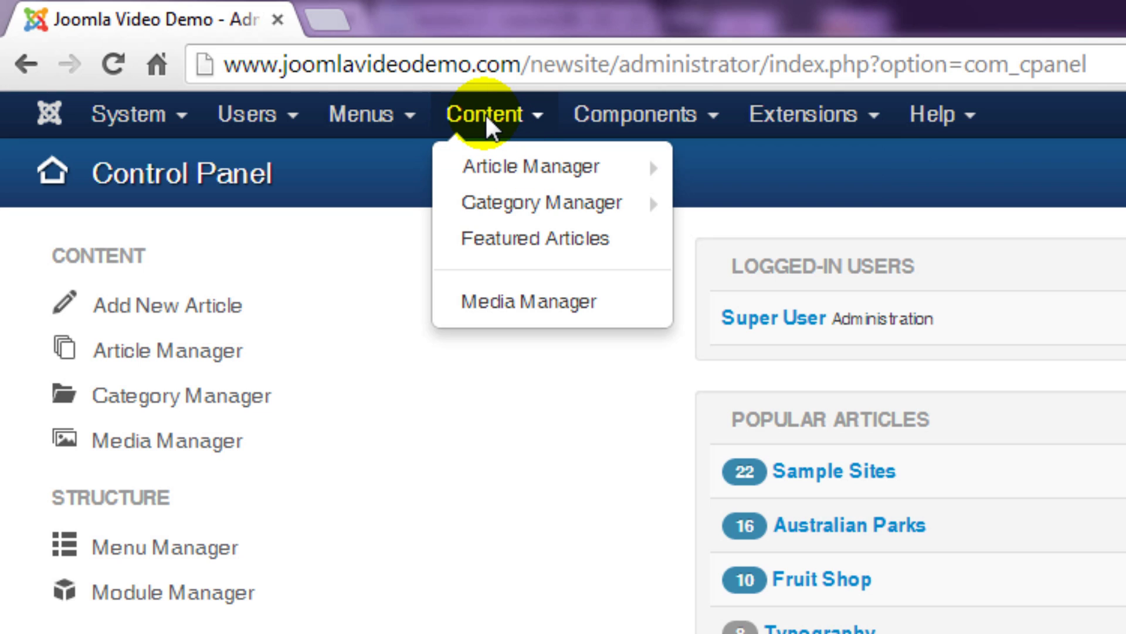
pyautogui.click(645, 121)
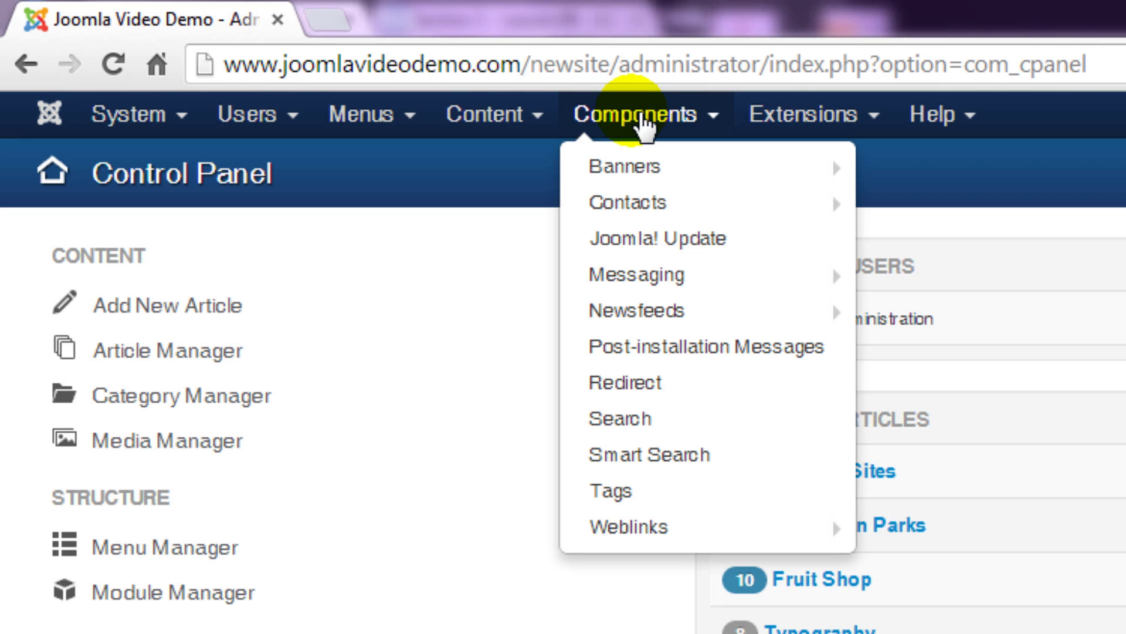
# Step: View the Extensions menu options, then the Help menu options
pyautogui.click(856, 115)
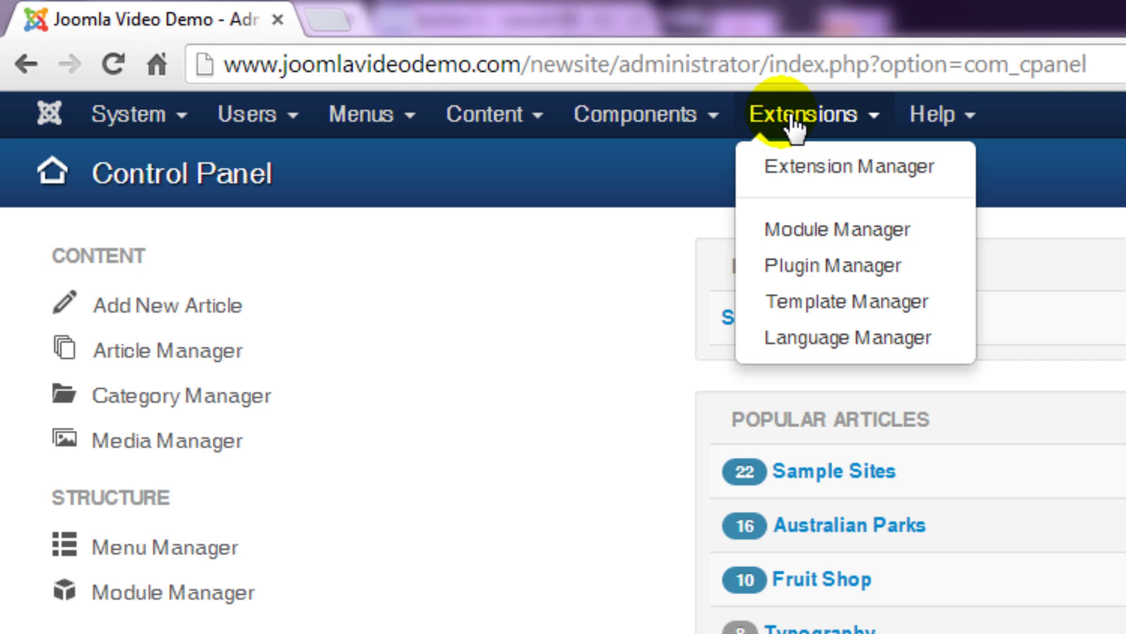
pyautogui.click(953, 122)
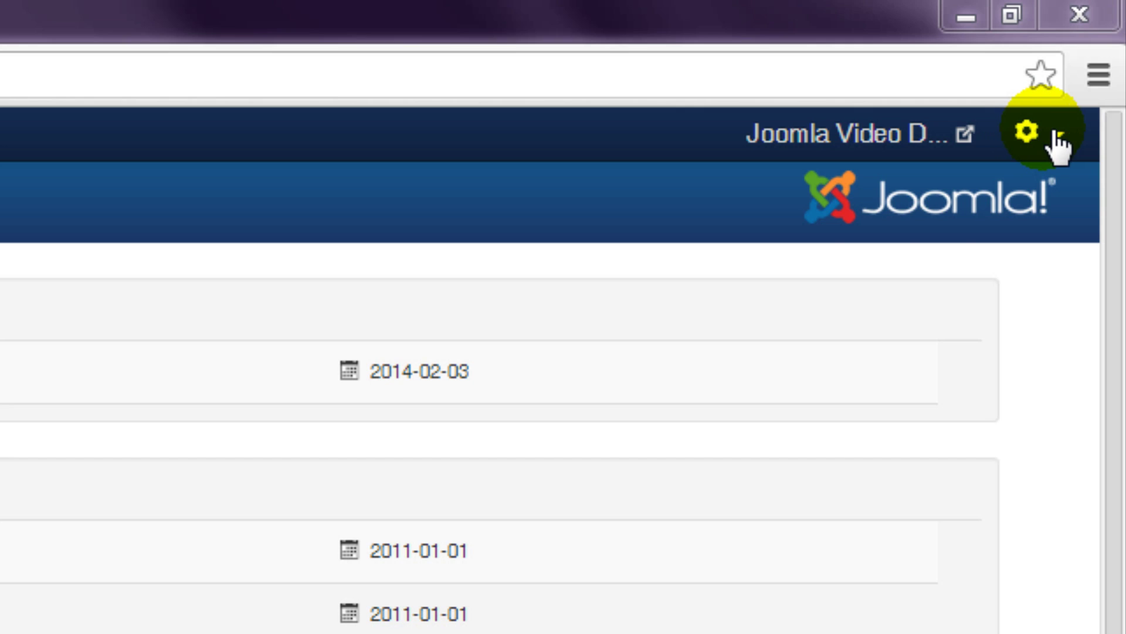
# Step: Open Edit Account from the gear menu, close the profile unsaved, then choose Logout
pyautogui.click(1044, 136)
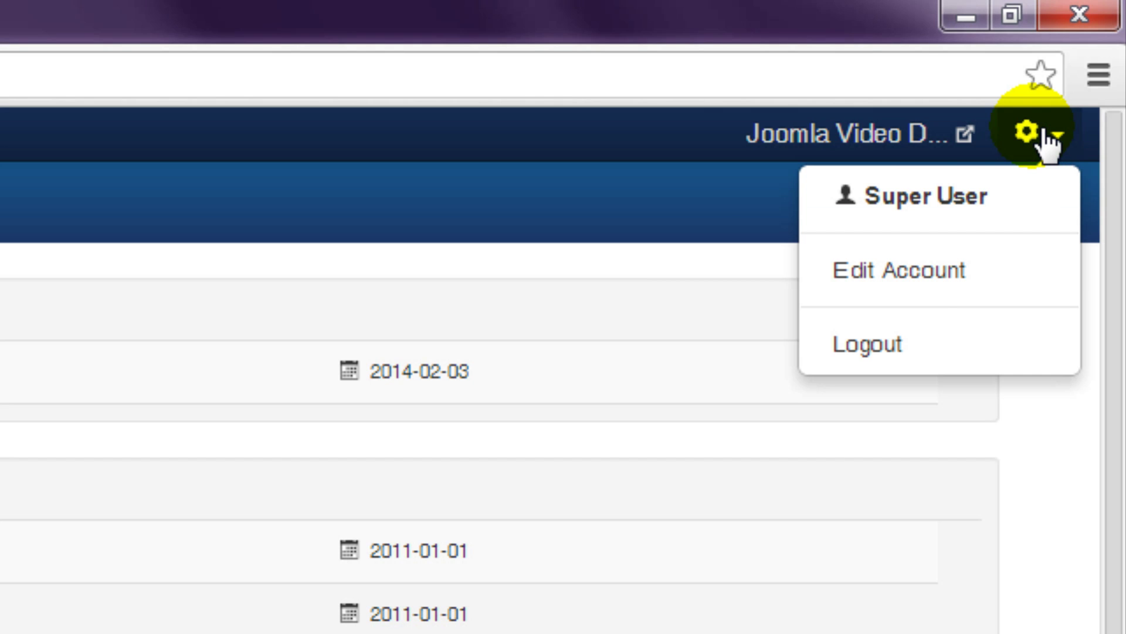
pyautogui.click(930, 274)
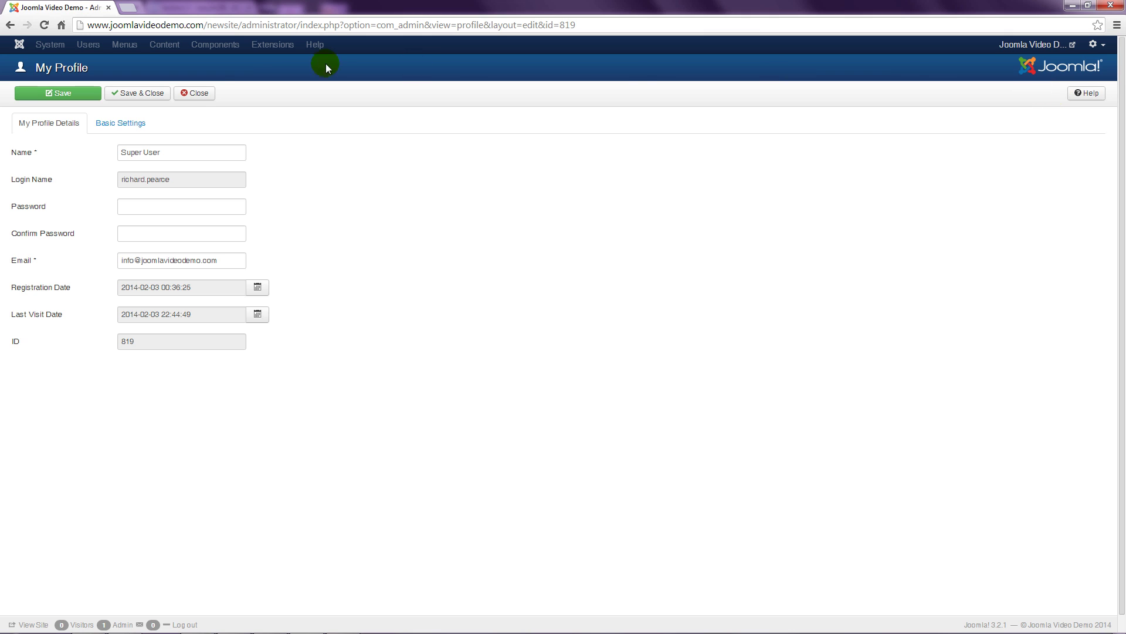
pyautogui.click(200, 93)
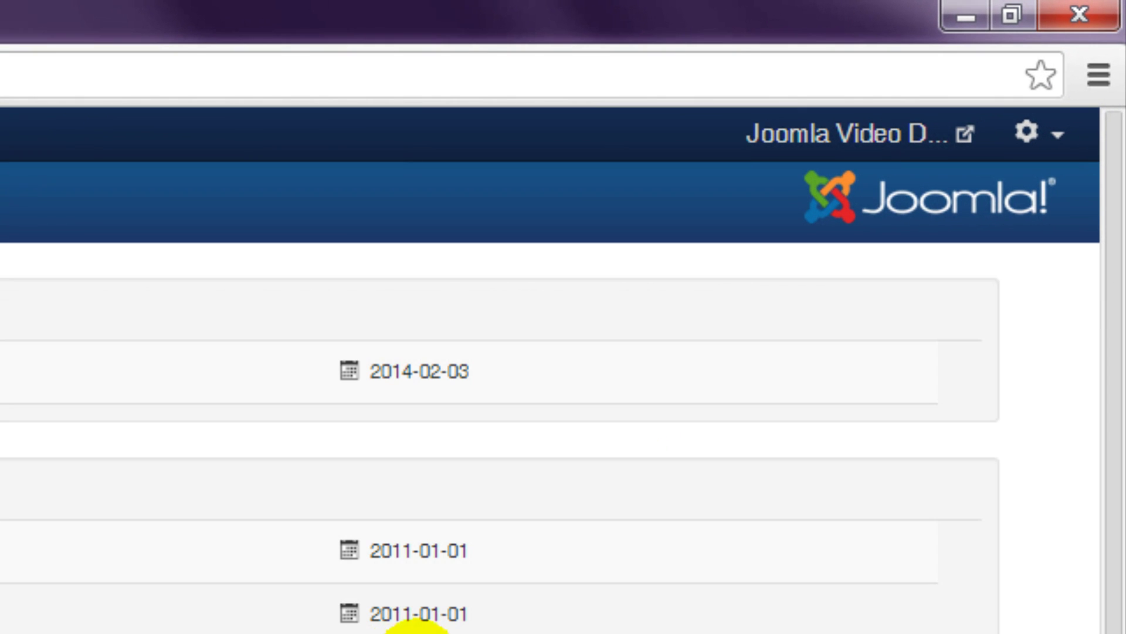
pyautogui.click(1050, 140)
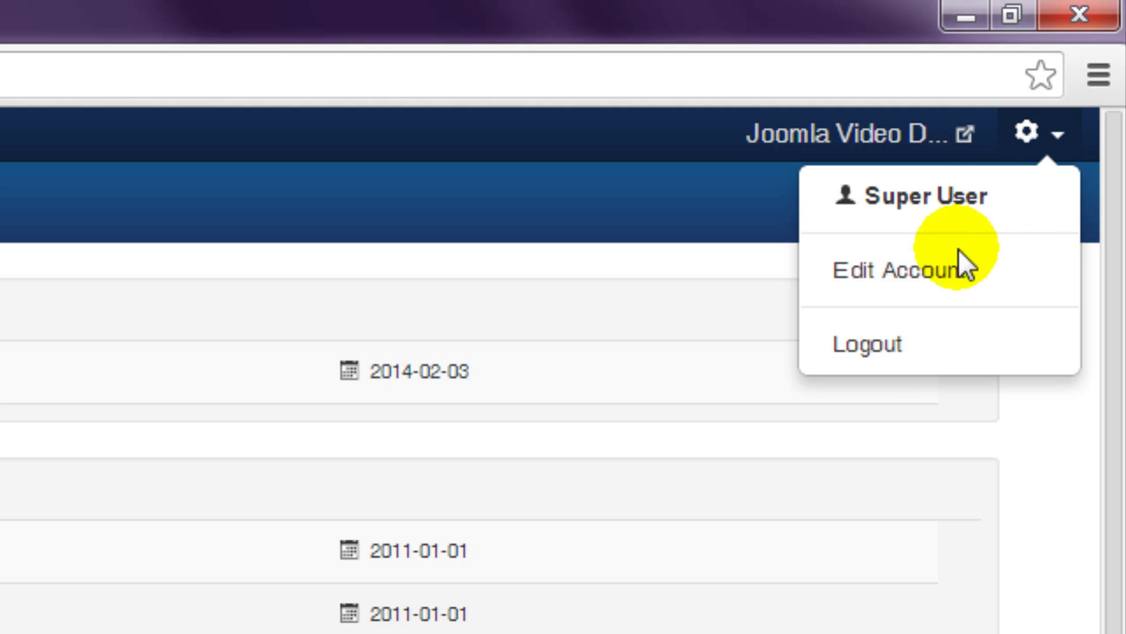
pyautogui.click(879, 344)
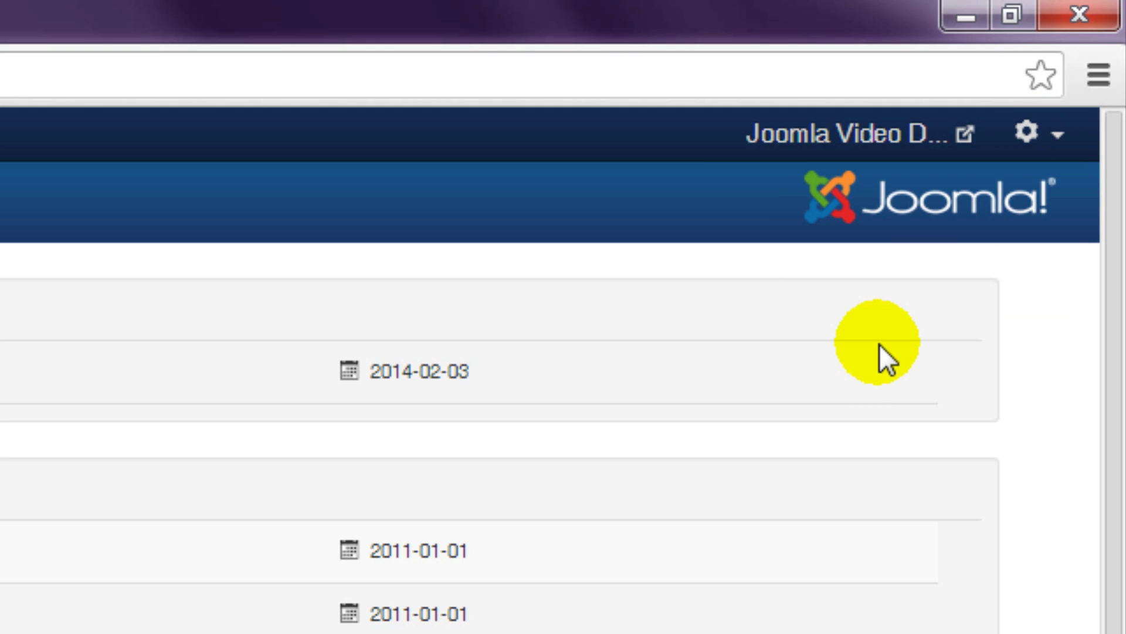